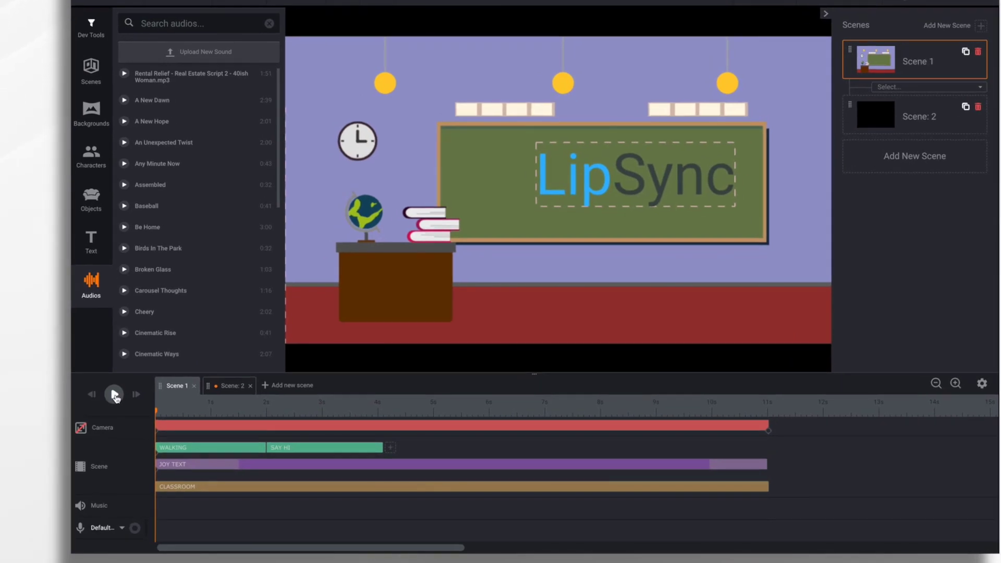
Play the classroom scene preview and pause it at about 4 seconds as the teacher waves.
{"action": "left_click", "coordinate": [114, 395]}
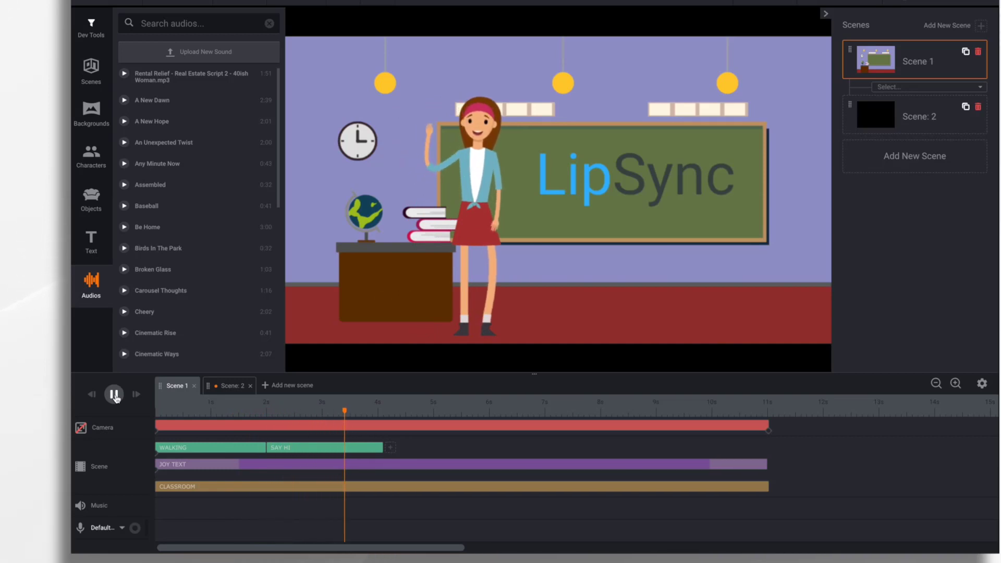
{"action": "left_click", "coordinate": [114, 395]}
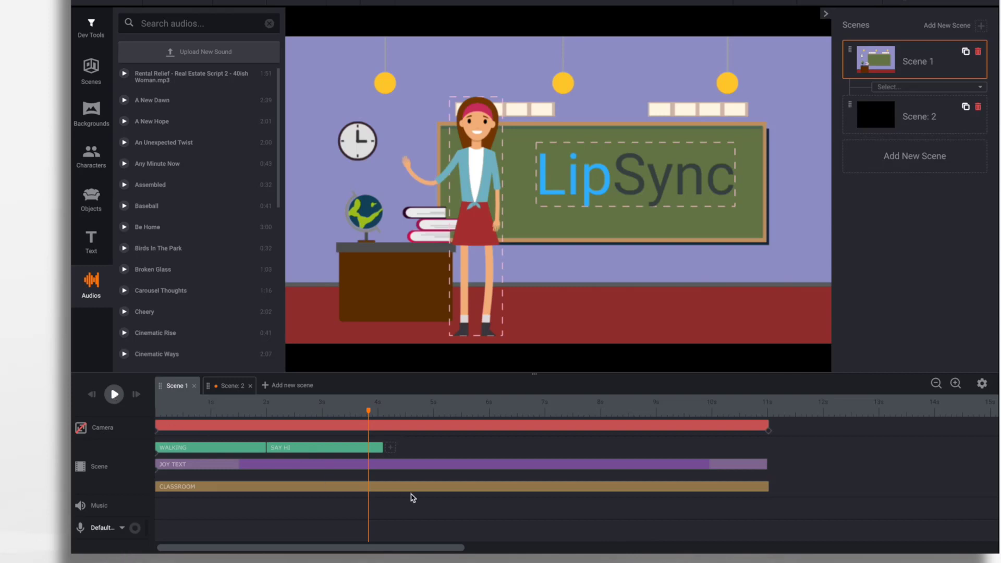
Add a Lip sync animation with Track left as None right after the teacher's SAY HI action.
{"action": "left_click", "coordinate": [391, 449]}
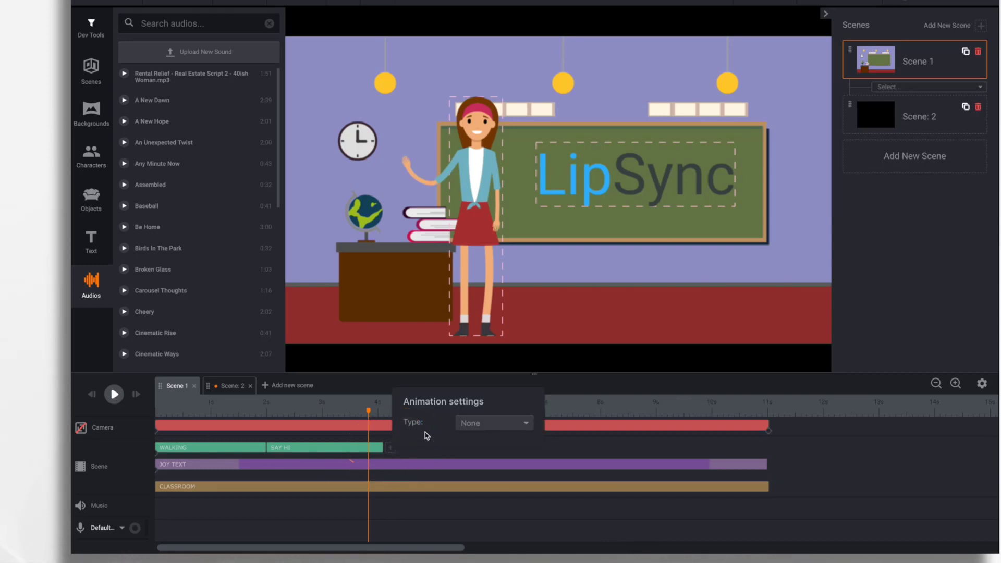
{"action": "left_click", "coordinate": [504, 424]}
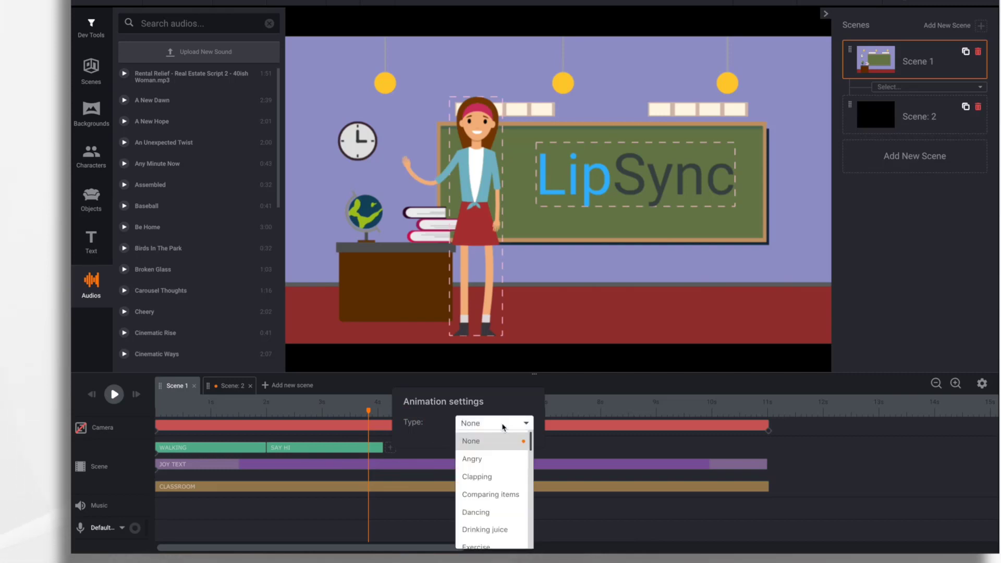
{"action": "scroll", "coordinate": [513, 519], "scroll_direction": "down", "scroll_amount": 8}
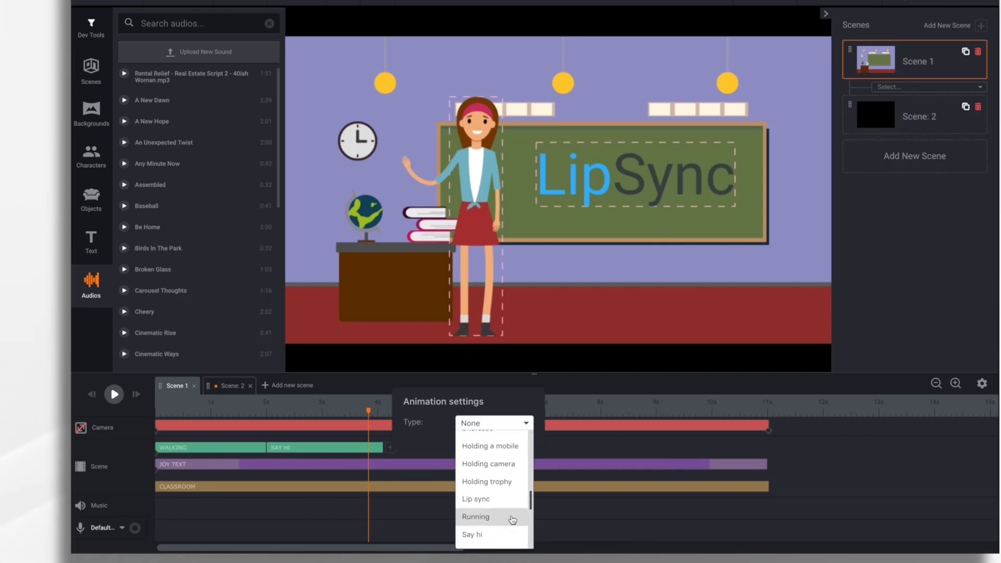
{"action": "left_click", "coordinate": [490, 499]}
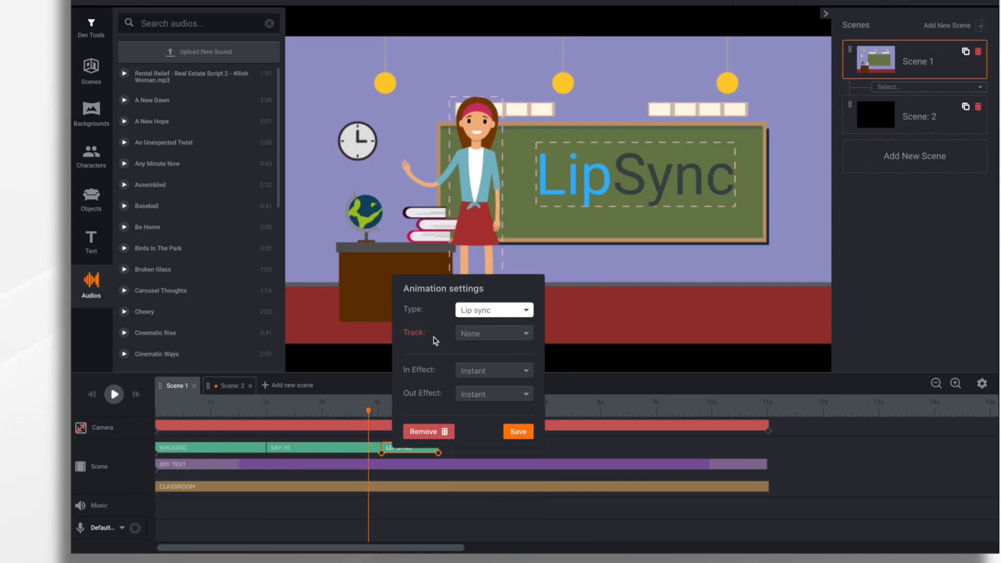
{"action": "left_click", "coordinate": [502, 339]}
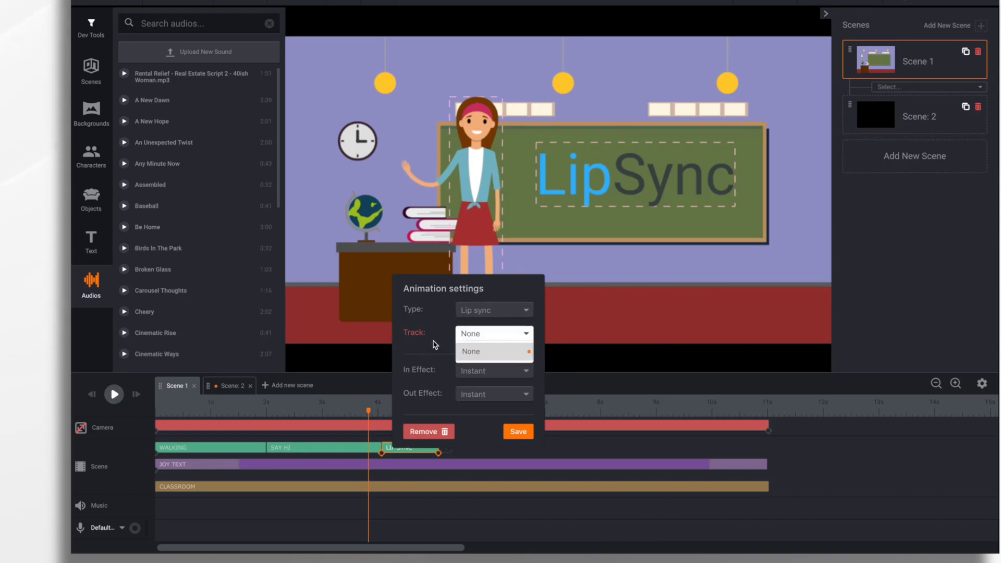
{"action": "left_click", "coordinate": [519, 431]}
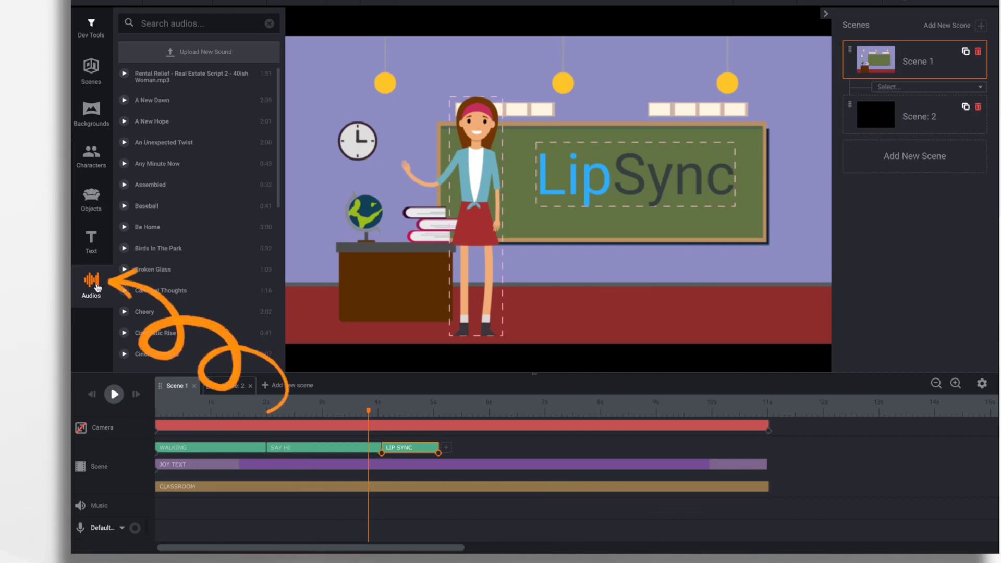
Upload Teacher Welcome.mp3 from the Desktop into the Audios library.
{"action": "left_click", "coordinate": [219, 53]}
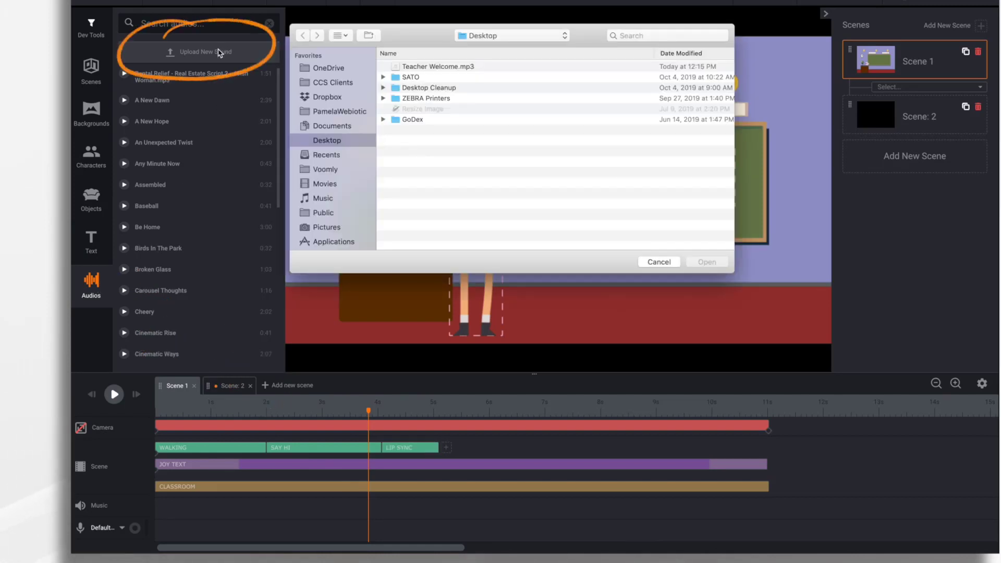
{"action": "left_click", "coordinate": [447, 68]}
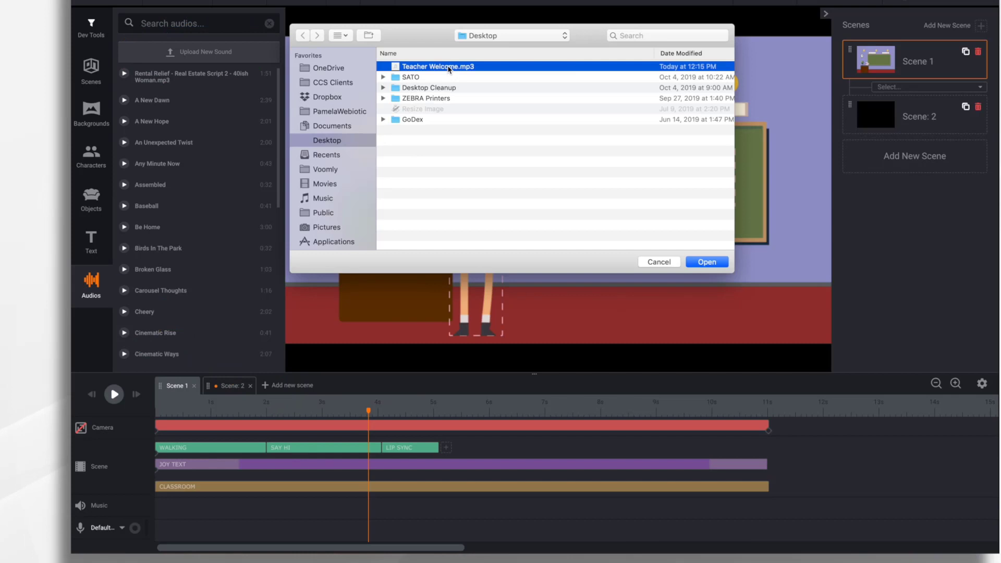
{"action": "left_click", "coordinate": [707, 263]}
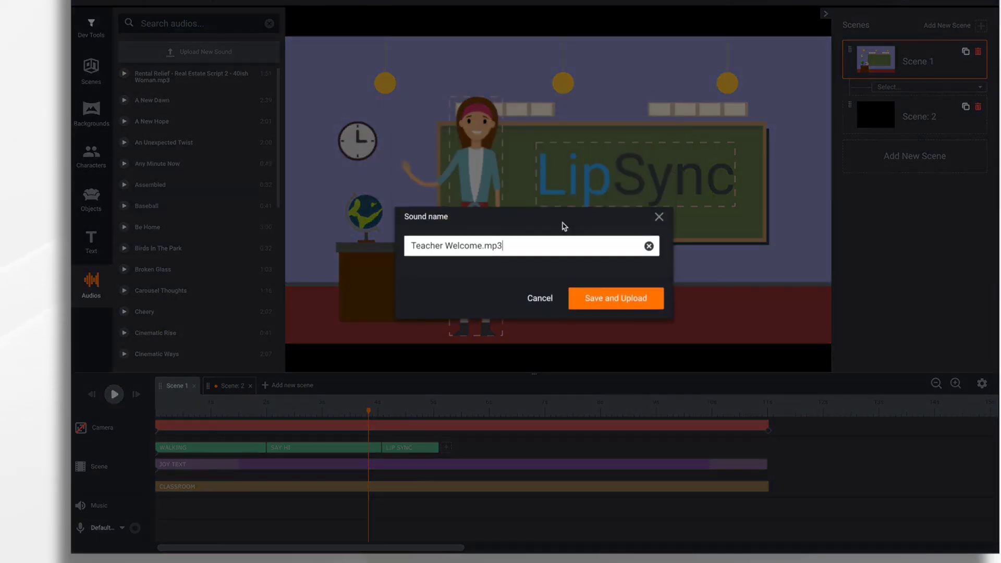
{"action": "left_click", "coordinate": [624, 299]}
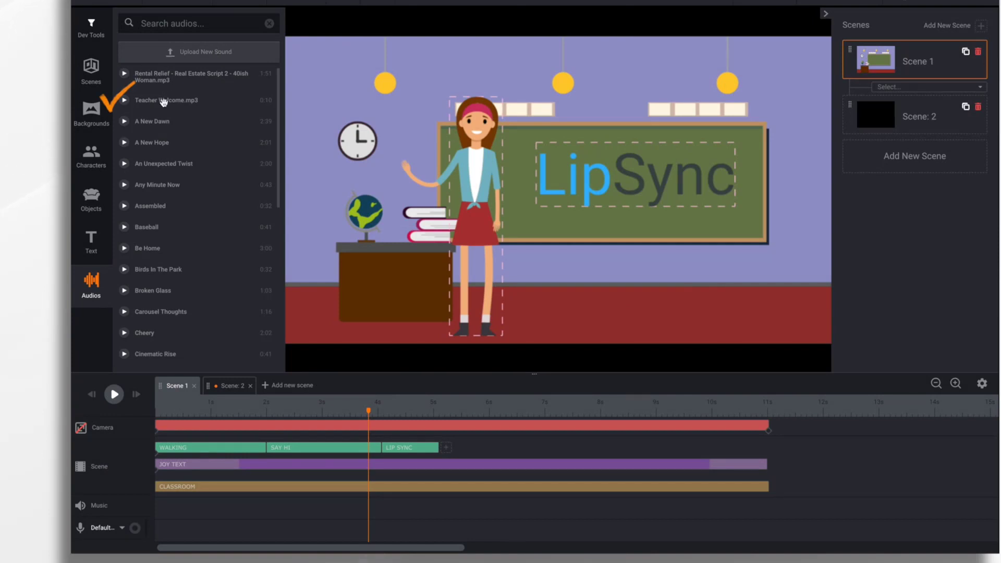
Place Teacher Welcome.mp3 on the voice track near 3 s and stretch LIP SYNC to about 9 s.
{"action": "left_click_drag", "start_coordinate": [163, 102], "coordinate": [219, 505]}
{"action": "left_click_drag", "start_coordinate": [196, 556], "coordinate": [240, 535]}
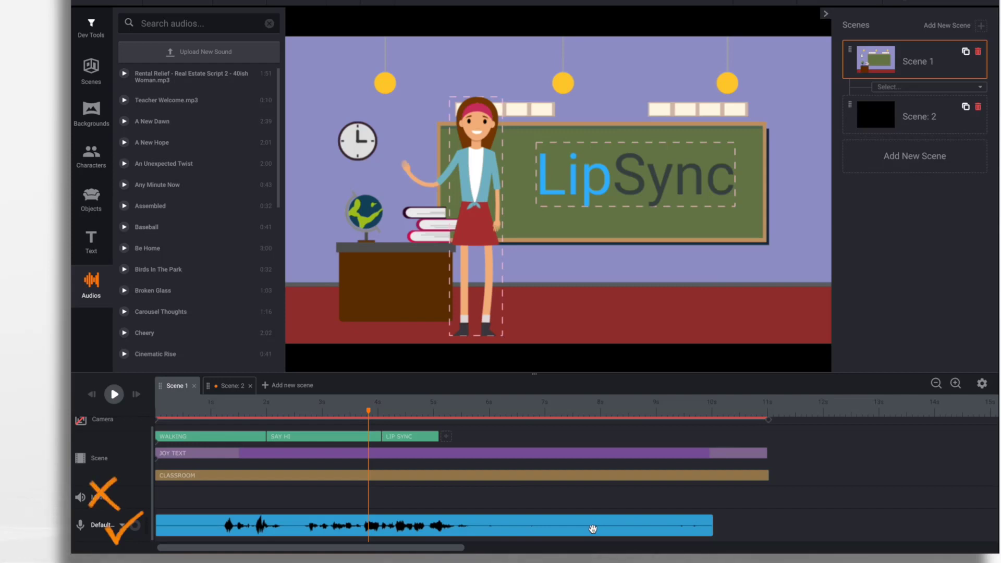
{"action": "mouse_move", "coordinate": [476, 531]}
{"action": "left_mouse_down"}
{"action": "mouse_move", "coordinate": [655, 542]}
{"action": "mouse_move", "coordinate": [599, 539]}
{"action": "mouse_move", "coordinate": [637, 540]}
{"action": "left_mouse_up"}
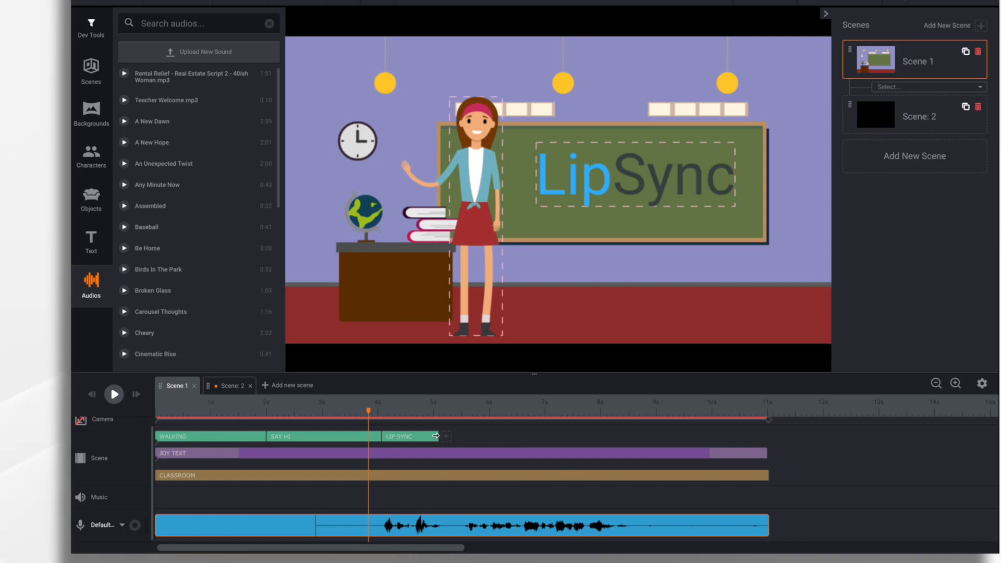
{"action": "left_click_drag", "start_coordinate": [438, 437], "coordinate": [648, 430]}
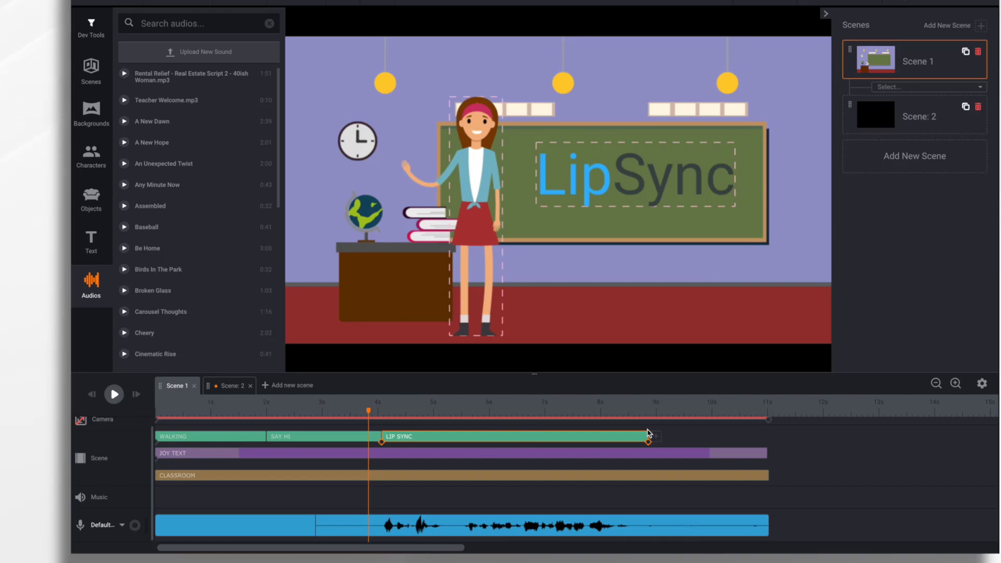
Set the LIP SYNC animation's Track to Teacher Welcome.mp3.
{"action": "left_click", "coordinate": [586, 438]}
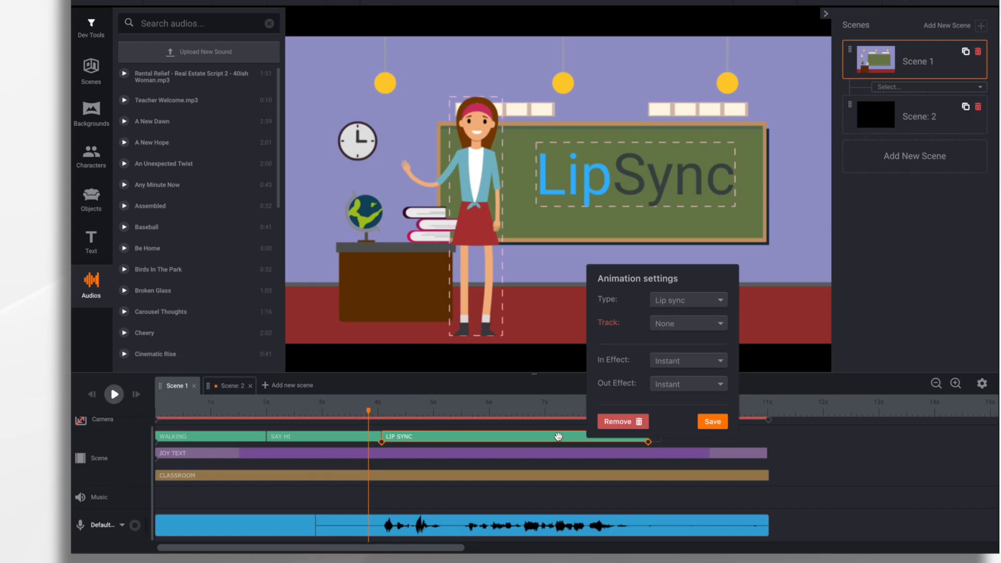
{"action": "left_click", "coordinate": [704, 328]}
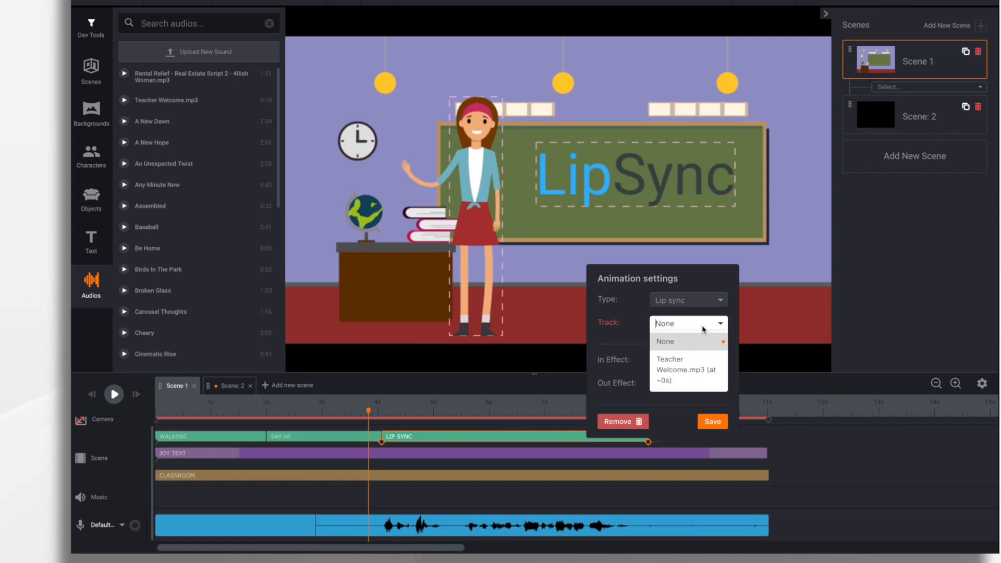
{"action": "left_click", "coordinate": [683, 369]}
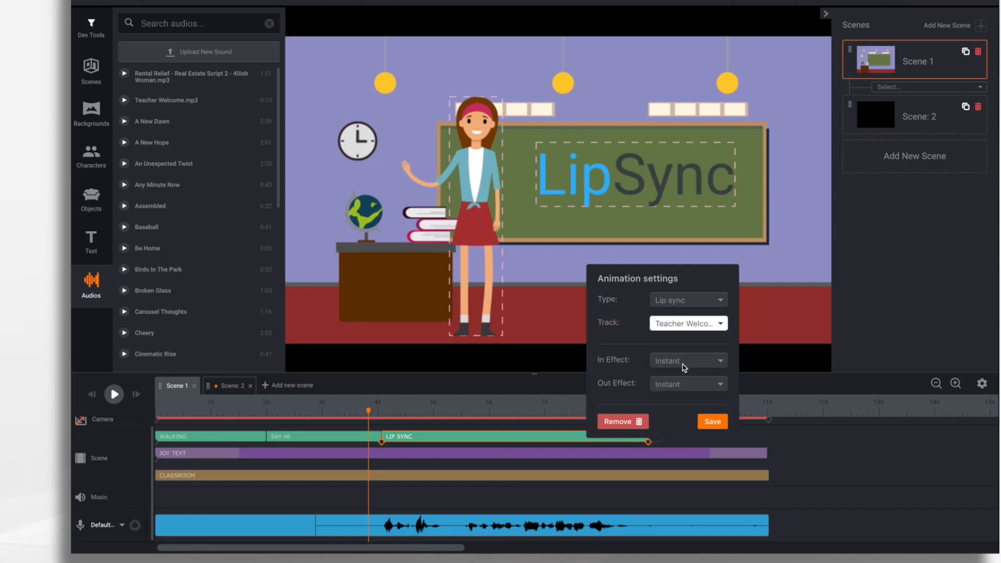
{"action": "left_click", "coordinate": [714, 423]}
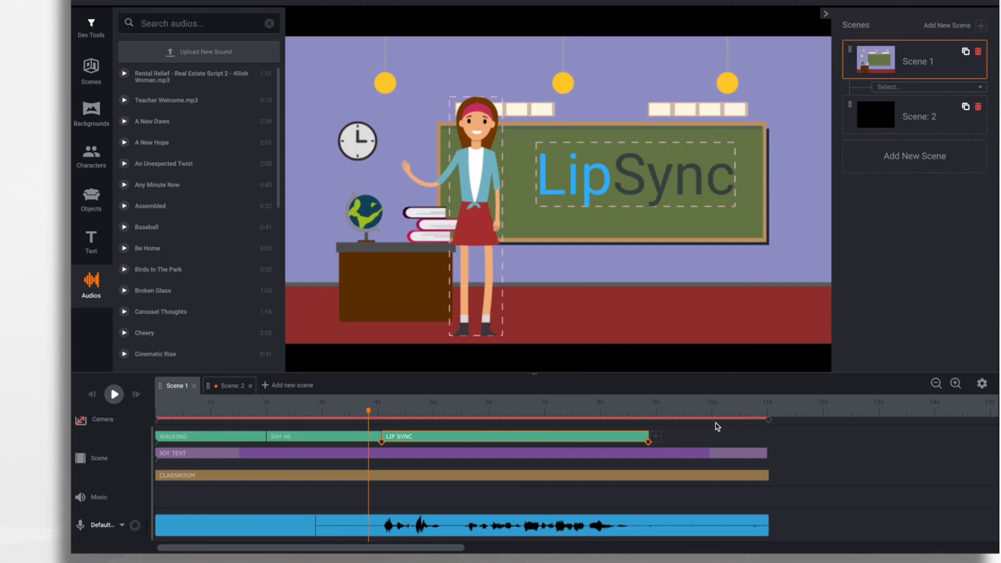
Uncheck Playthrough in the welcome clip's Sound settings so it runs its full length.
{"action": "left_click", "coordinate": [668, 530]}
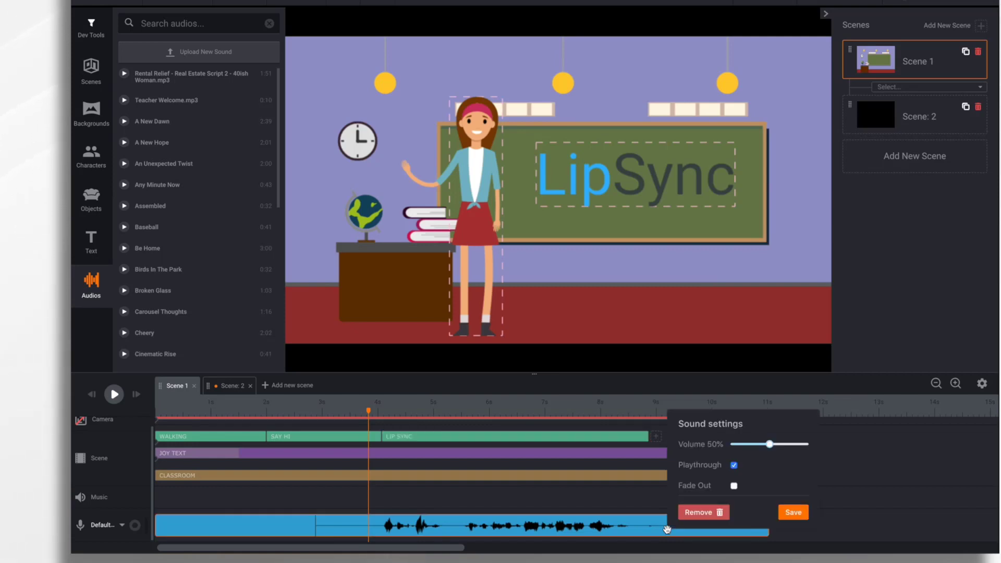
{"action": "left_click", "coordinate": [734, 467]}
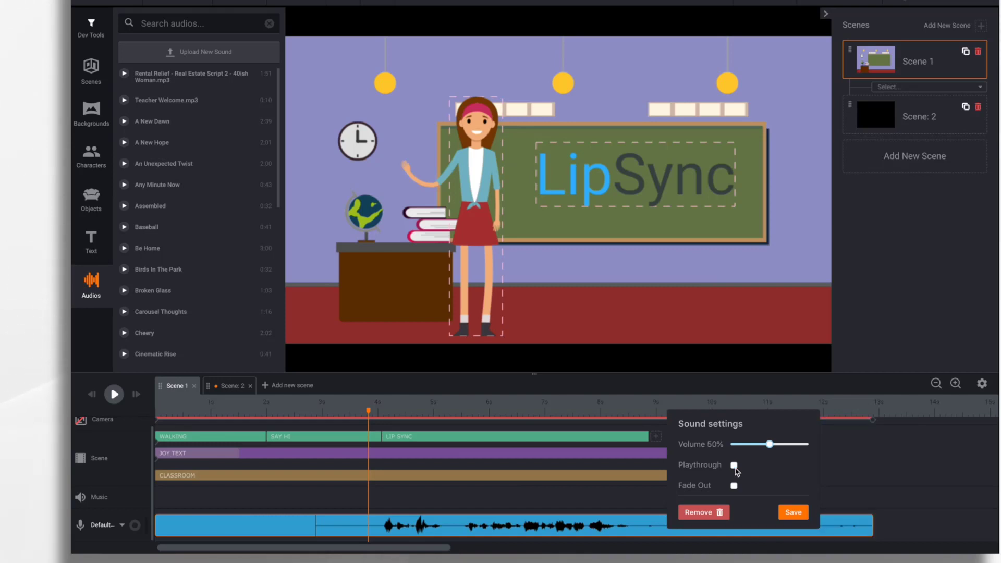
{"action": "left_click", "coordinate": [792, 512]}
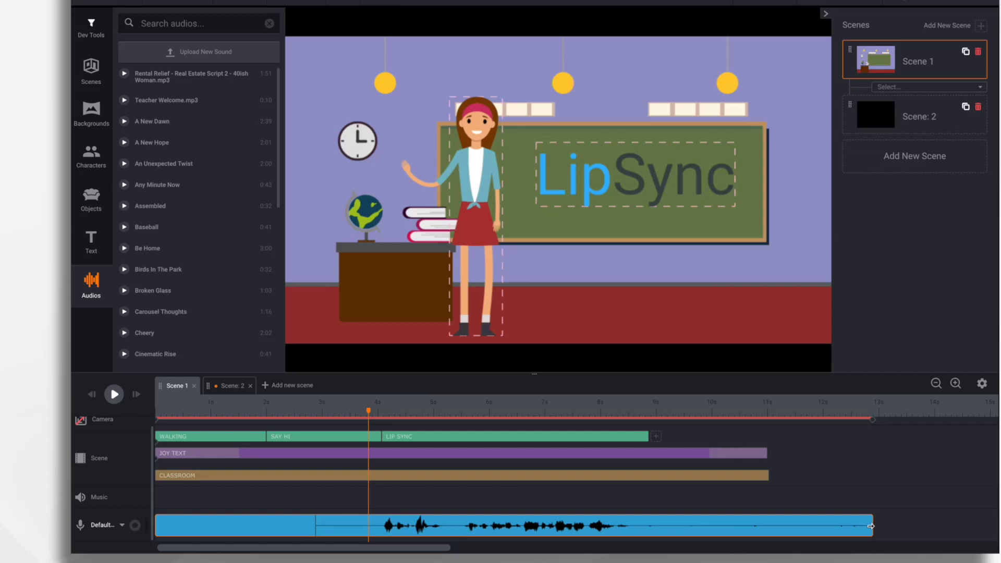
Trim the welcome clip's end back to about 11.7 s and its start to about 4 s.
{"action": "left_click_drag", "start_coordinate": [871, 526], "coordinate": [634, 535]}
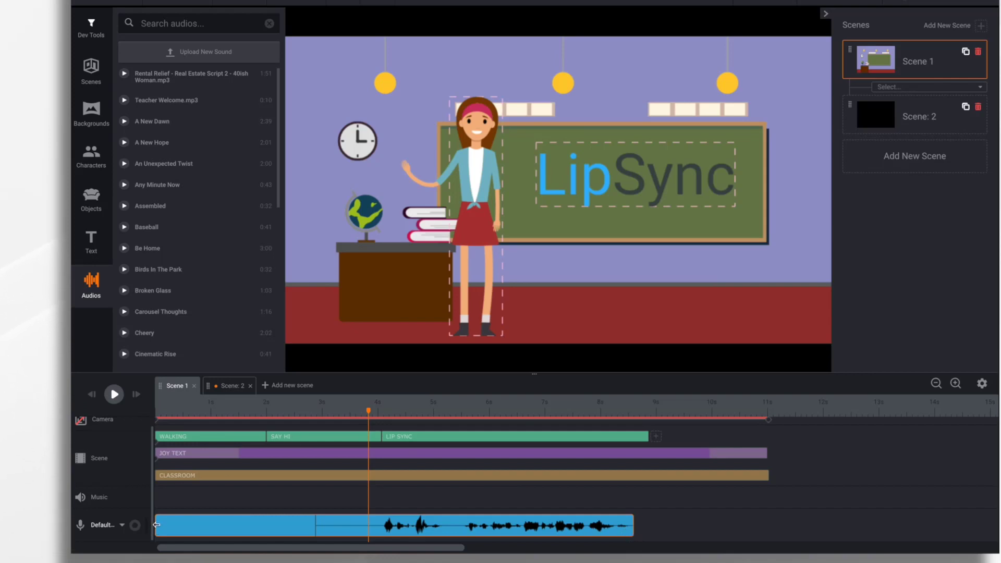
{"action": "left_click_drag", "start_coordinate": [156, 525], "coordinate": [381, 538]}
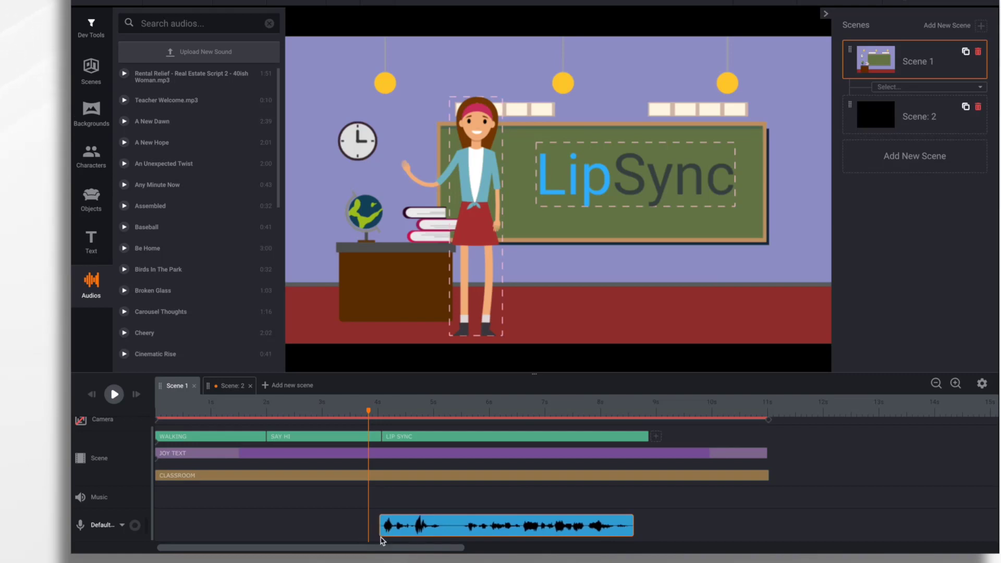
{"action": "left_click", "coordinate": [93, 396]}
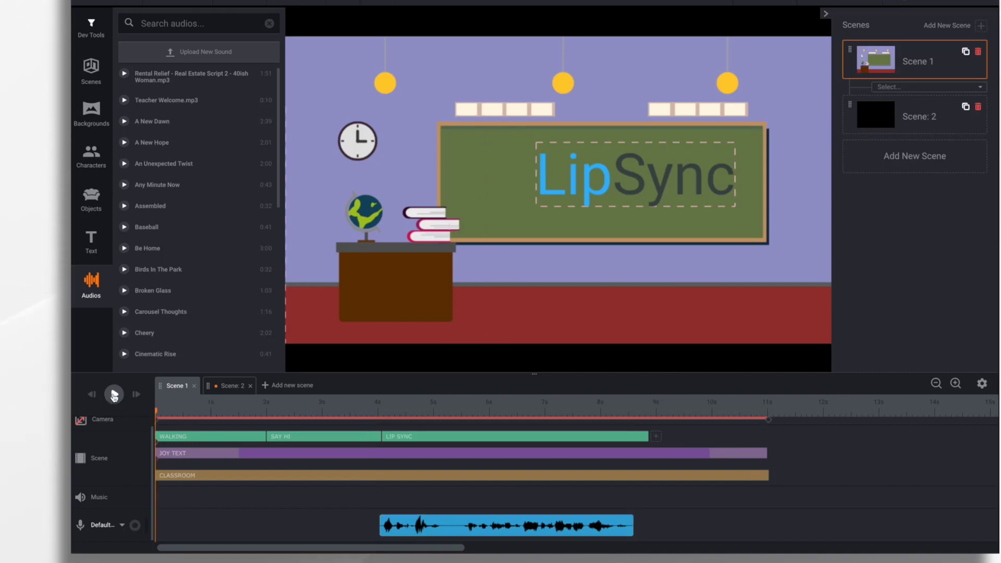
{"action": "left_click", "coordinate": [114, 396]}
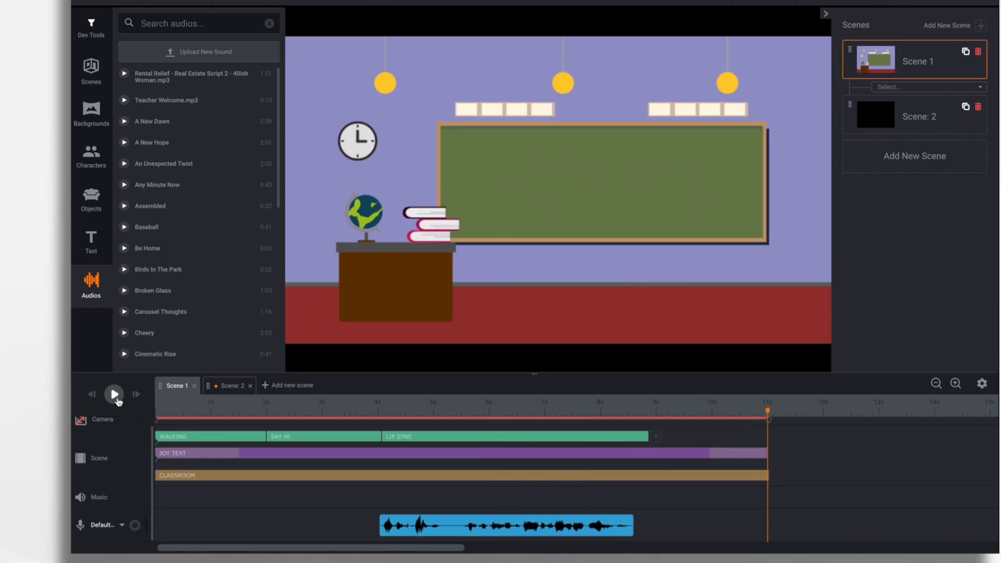
{"action": "left_click", "coordinate": [115, 394]}
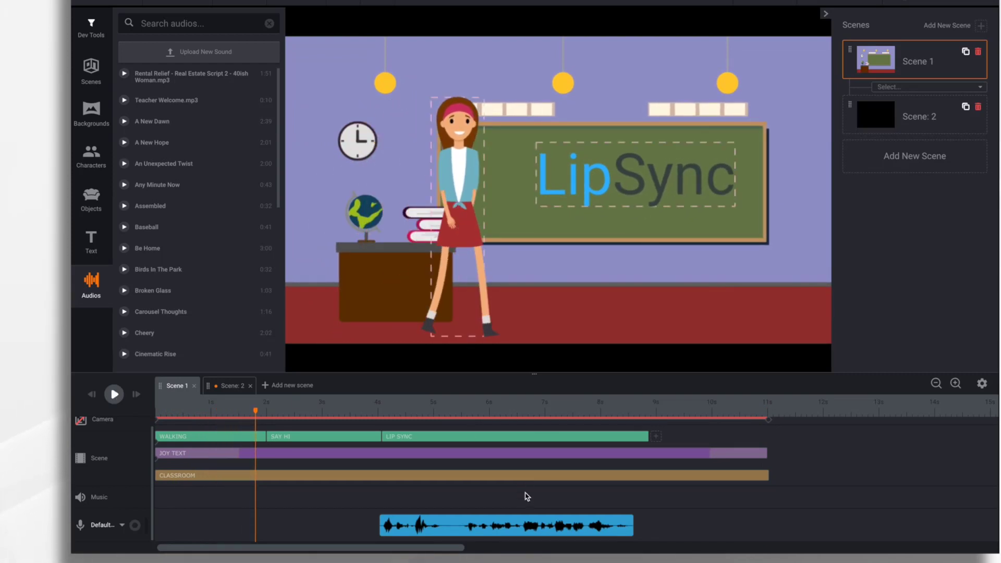
Remove the Teacher Welcome.mp3 clip from the voice track via its Sound settings.
{"action": "left_click", "coordinate": [519, 522]}
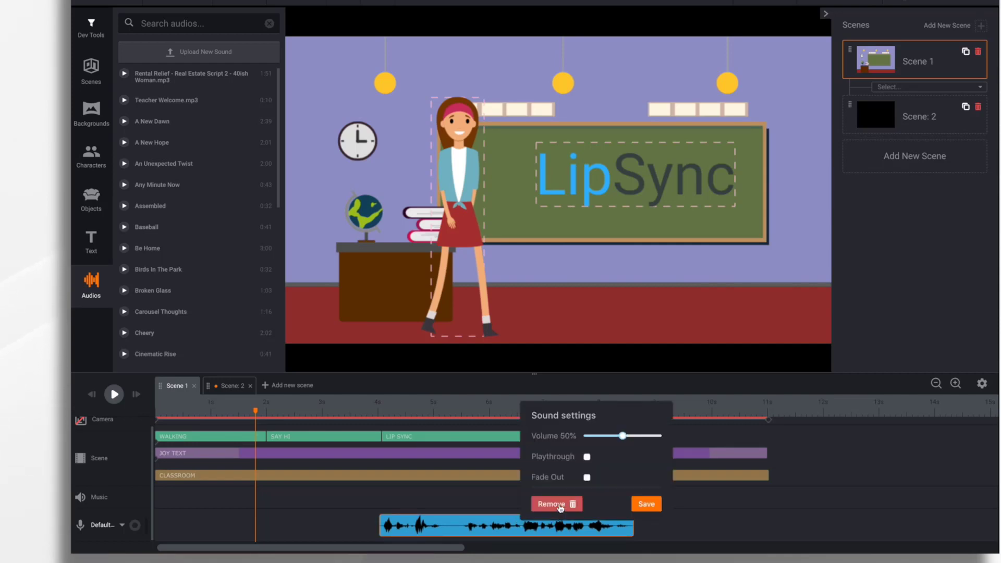
{"action": "left_click", "coordinate": [551, 505]}
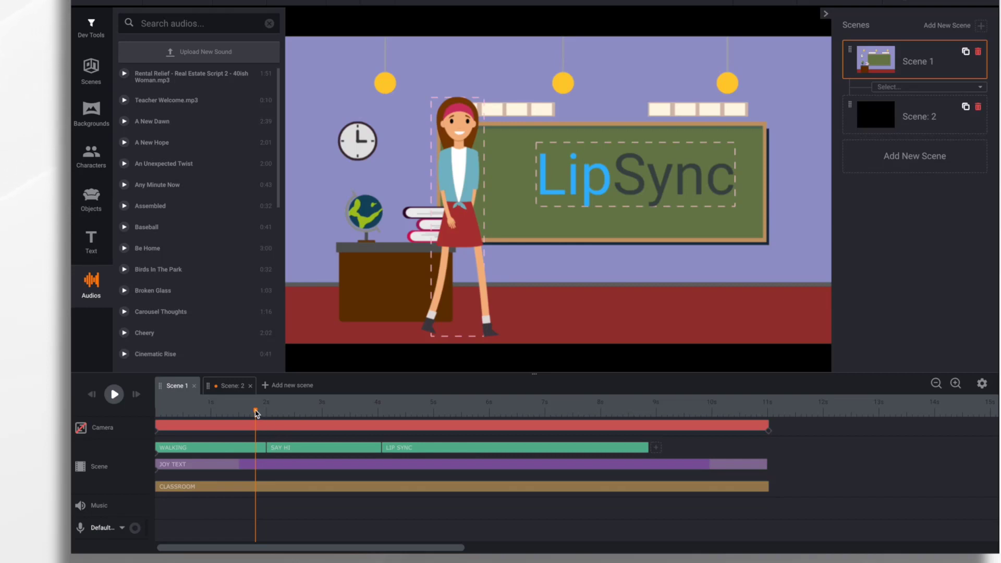
Paste LIP SYNC at about 4.2 seconds and record a live microphone voiceover on the voice track.
{"action": "left_click_drag", "start_coordinate": [255, 415], "coordinate": [384, 436]}
{"action": "right_click", "coordinate": [385, 436]}
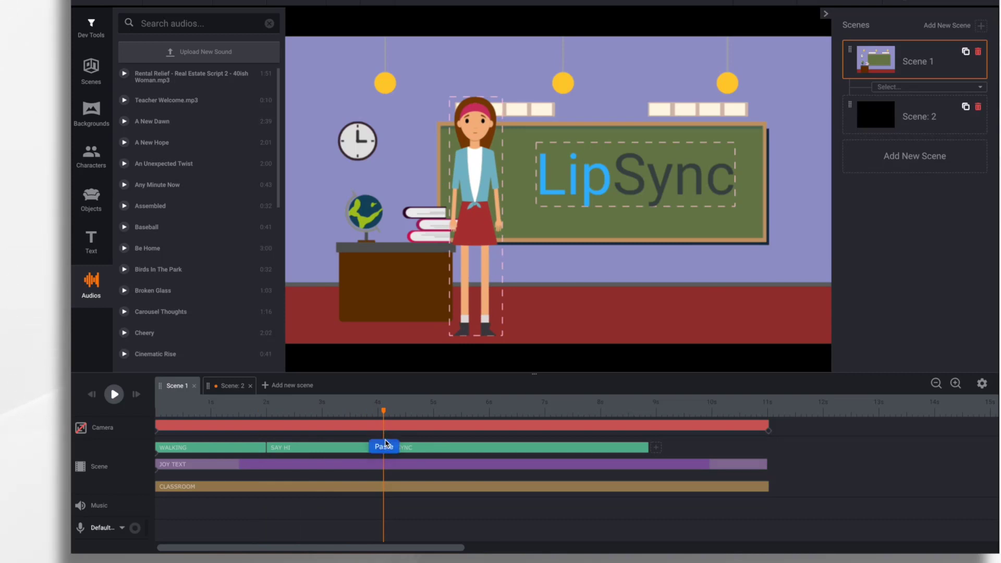
{"action": "left_click", "coordinate": [385, 447]}
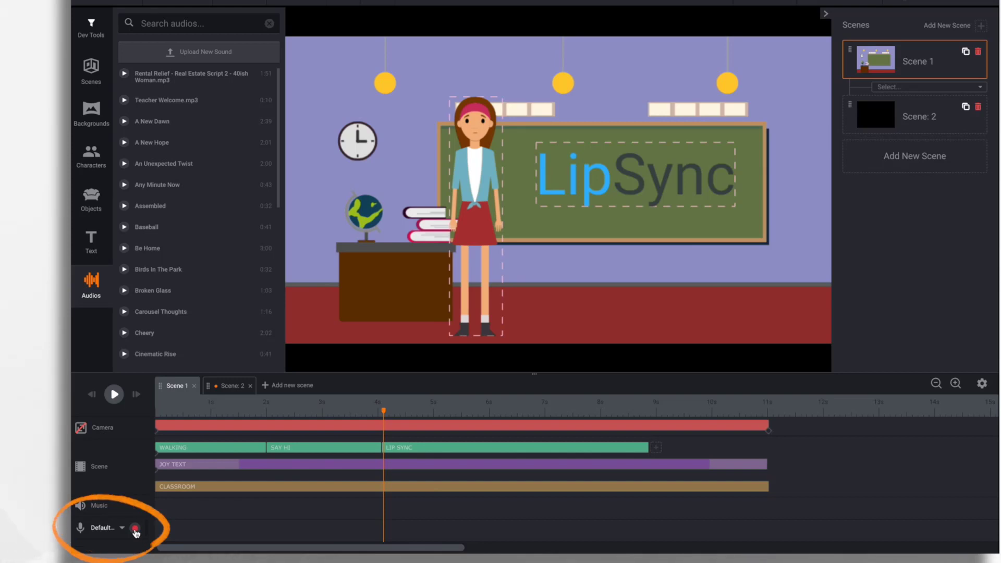
{"action": "left_click", "coordinate": [135, 528]}
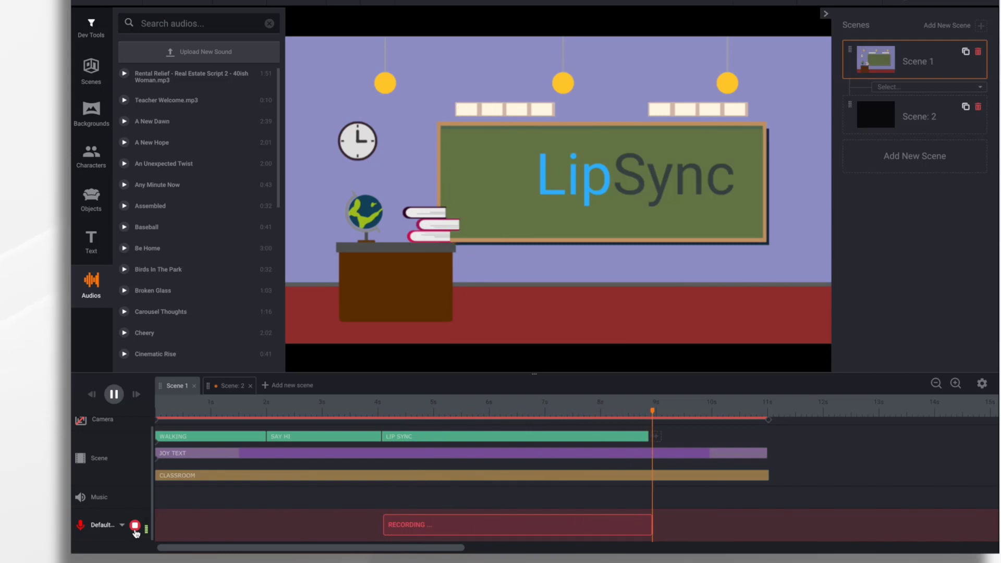
{"action": "left_click", "coordinate": [135, 525]}
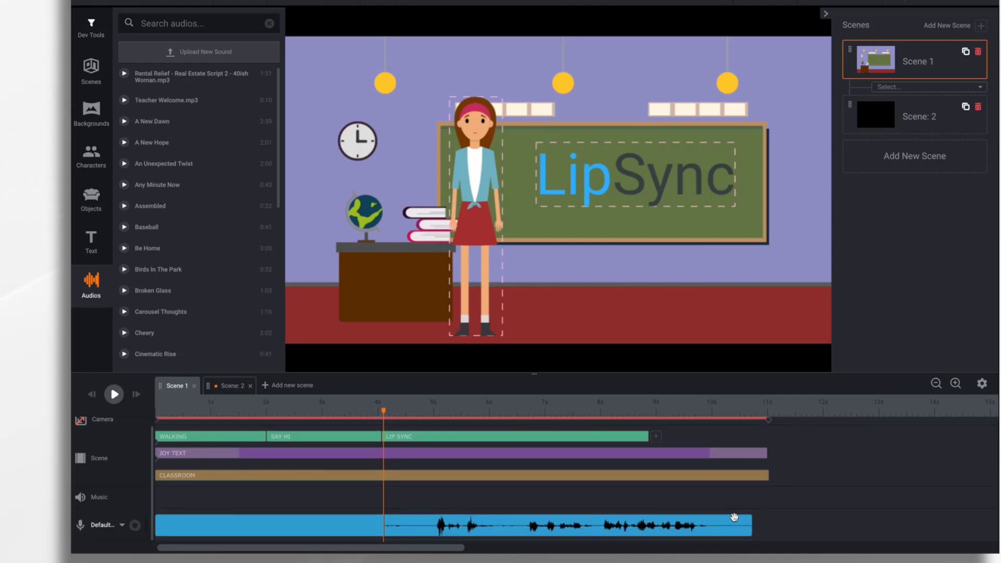
Turn off Playthrough in the recorded voiceover's Sound settings.
{"action": "left_click", "coordinate": [726, 531]}
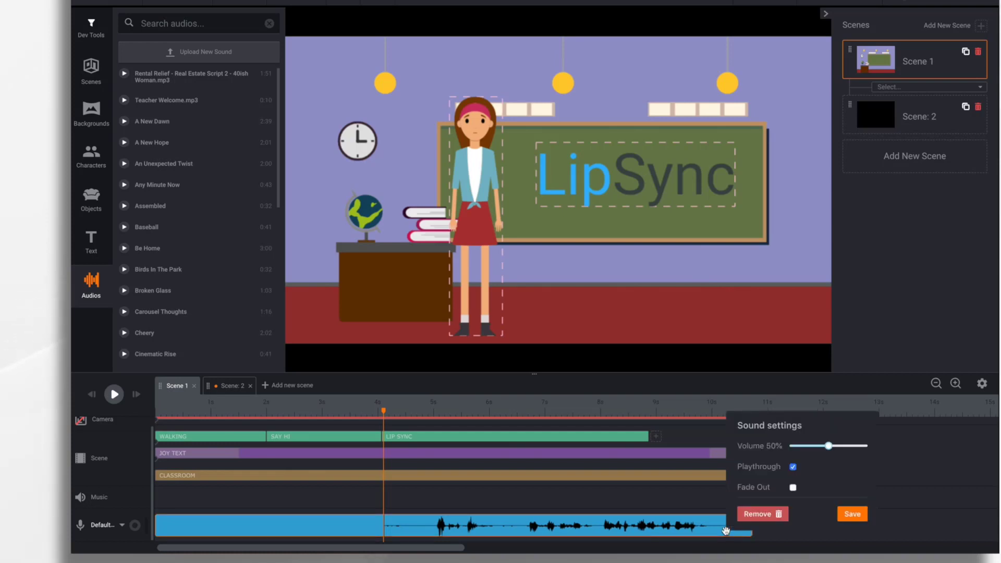
{"action": "left_click", "coordinate": [794, 469]}
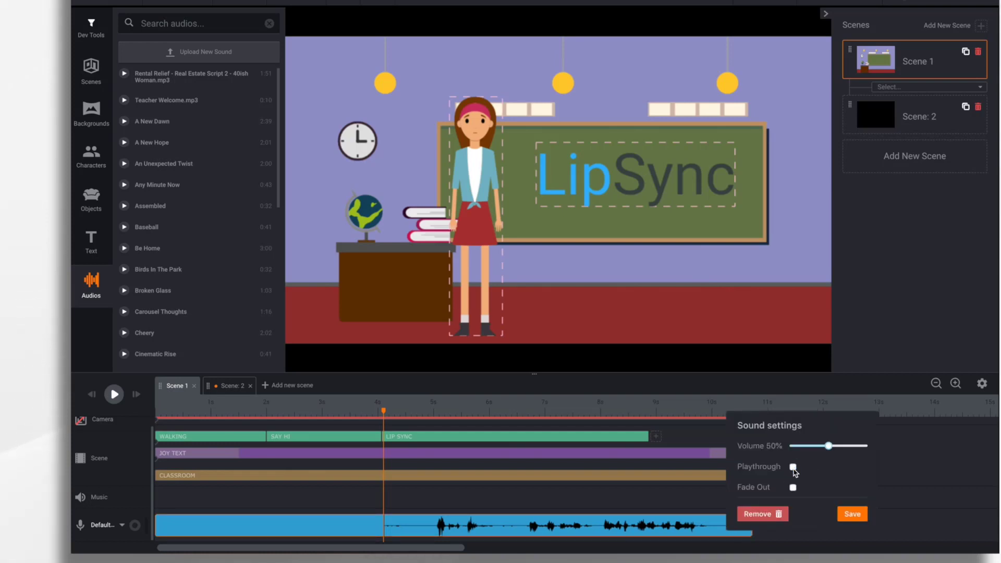
{"action": "left_click", "coordinate": [854, 515]}
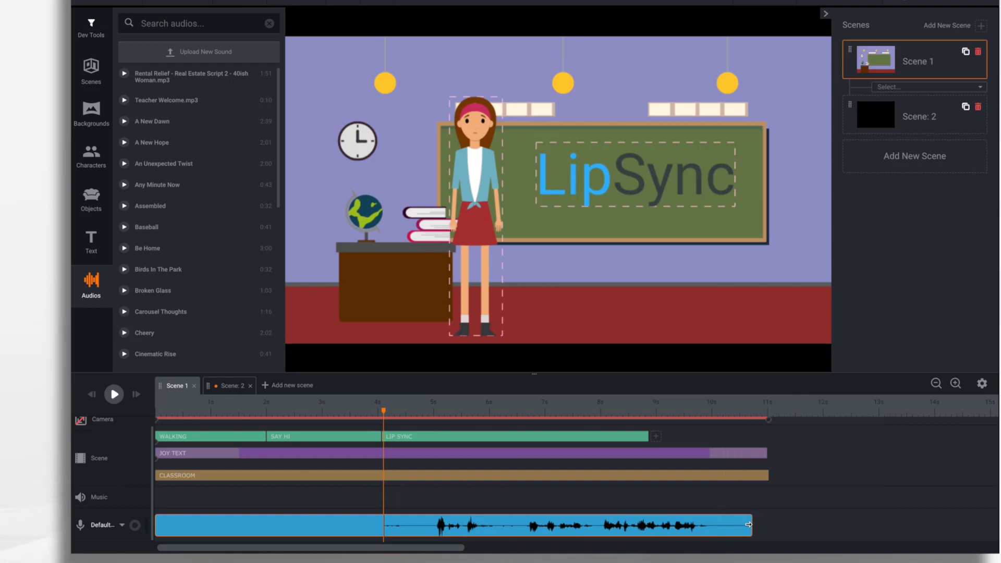
Trim the voiceover's silent ends, move it to start near 4 s, and lengthen LIP SYNC slightly.
{"action": "left_click_drag", "start_coordinate": [753, 525], "coordinate": [702, 525]}
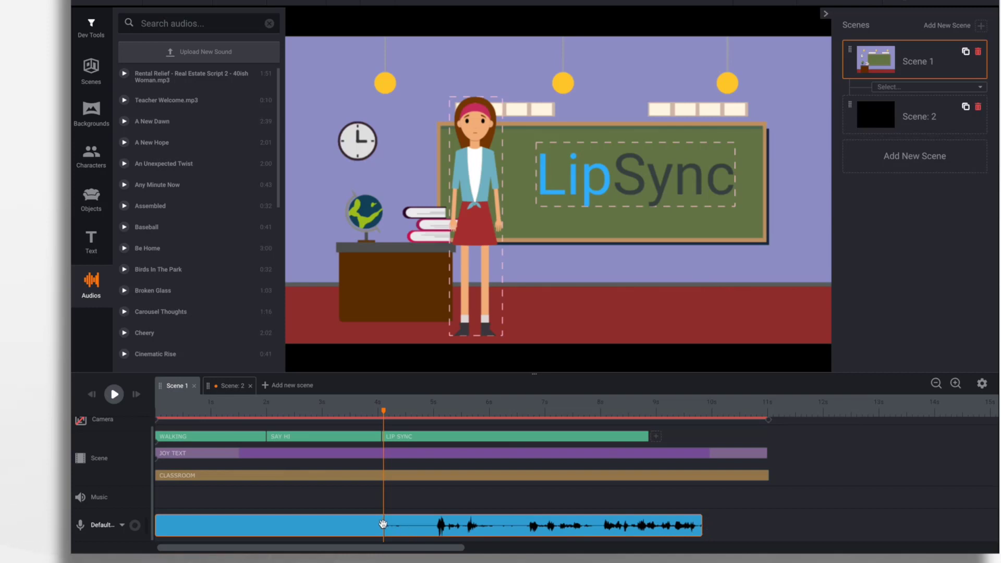
{"action": "left_click_drag", "start_coordinate": [155, 525], "coordinate": [432, 545]}
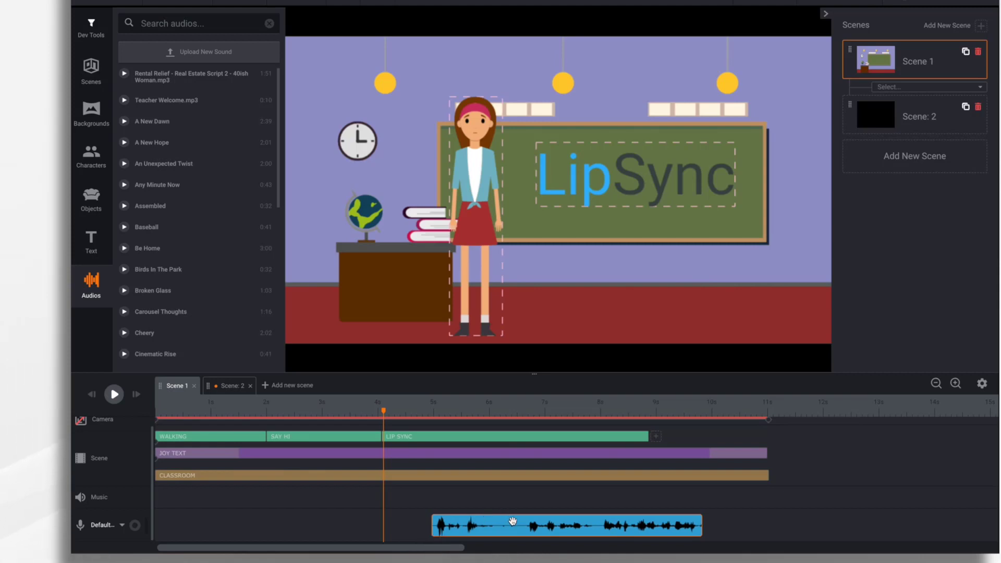
{"action": "left_click_drag", "start_coordinate": [513, 520], "coordinate": [465, 521]}
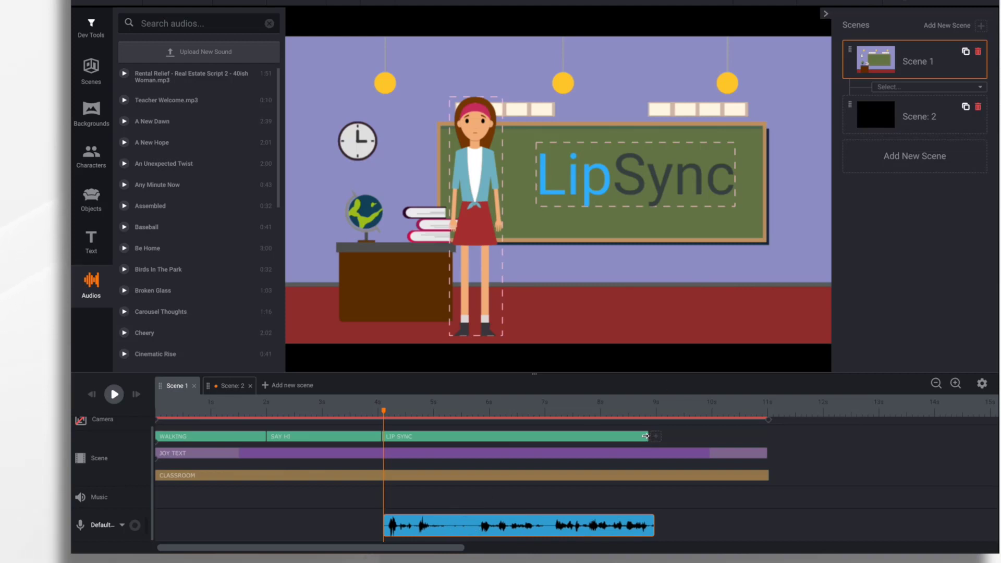
{"action": "left_click_drag", "start_coordinate": [646, 436], "coordinate": [661, 436]}
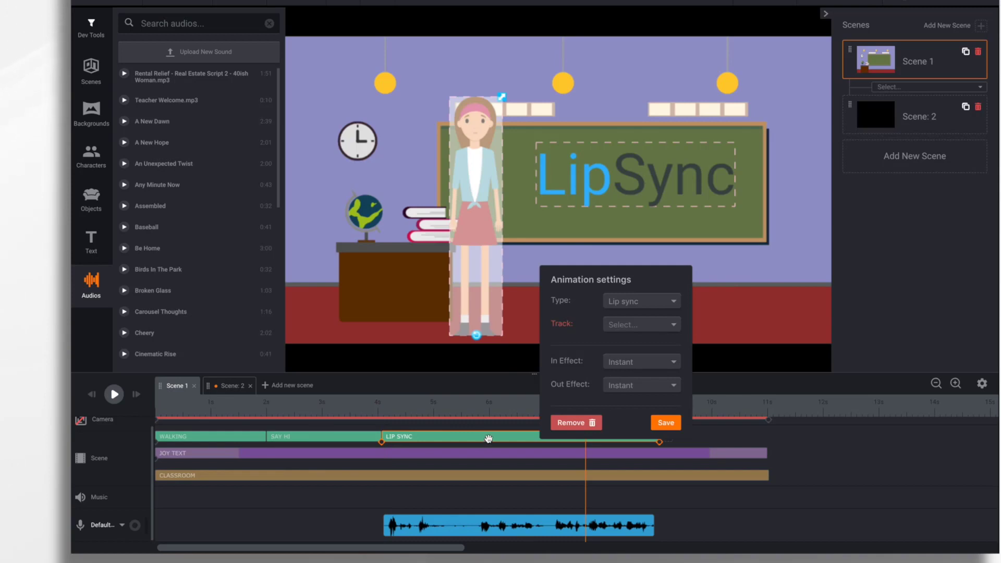
Sync the teacher's lip-sync to the Voiceover track starting at about 4 seconds and save.
{"action": "left_click", "coordinate": [642, 327]}
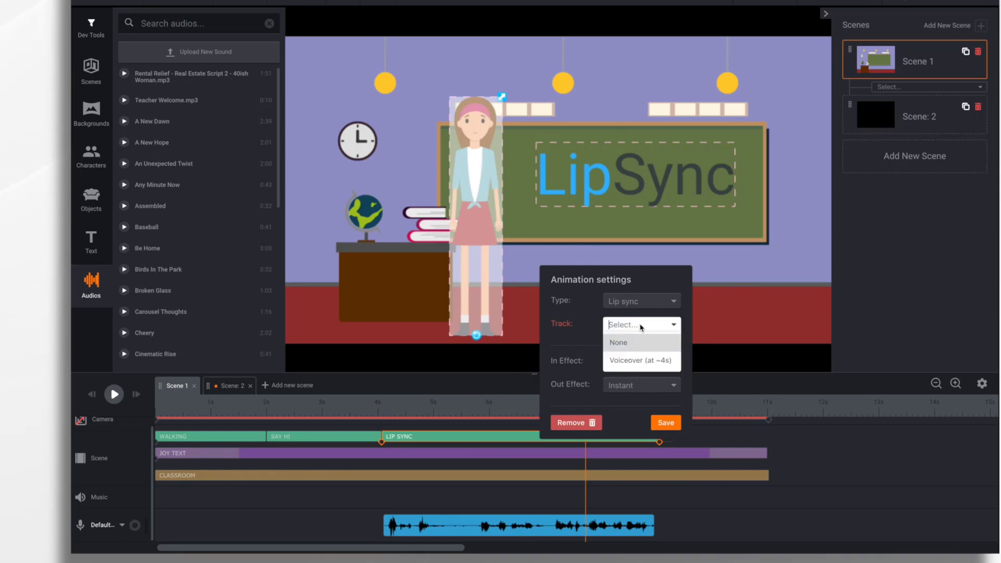
{"action": "left_click", "coordinate": [640, 360]}
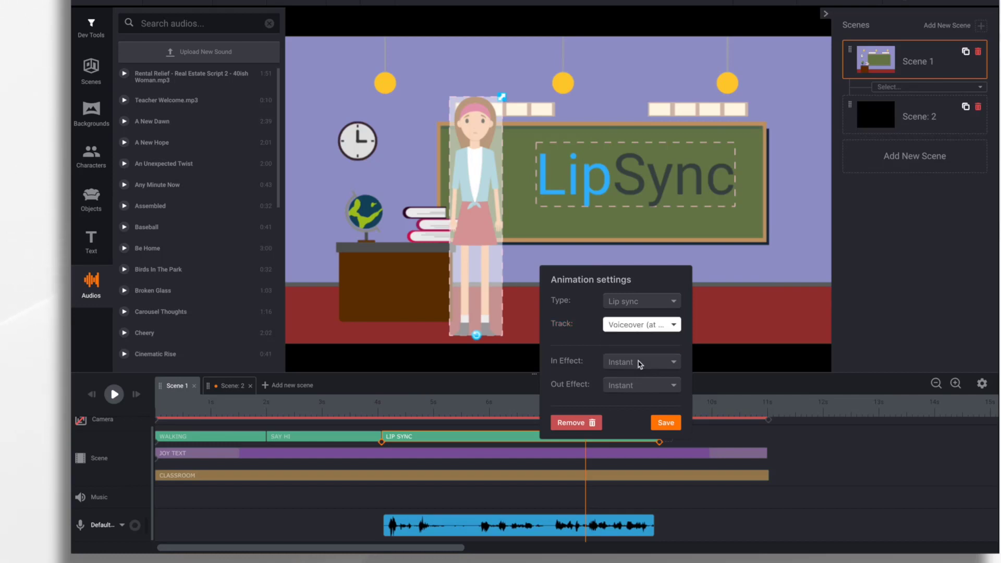
{"action": "left_click", "coordinate": [671, 427]}
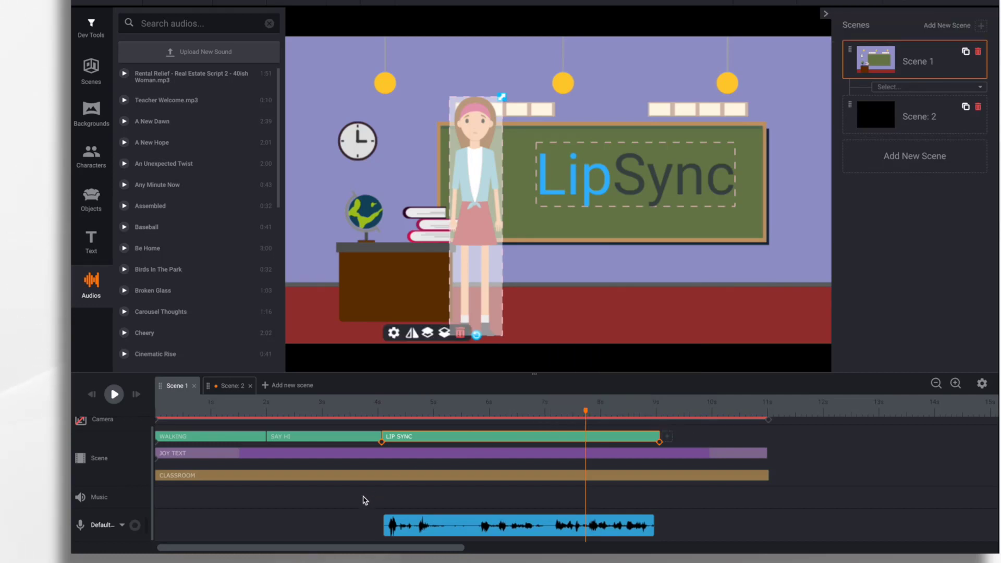
Play the scene from the start and stop playback at about 7 seconds.
{"action": "left_click", "coordinate": [114, 395]}
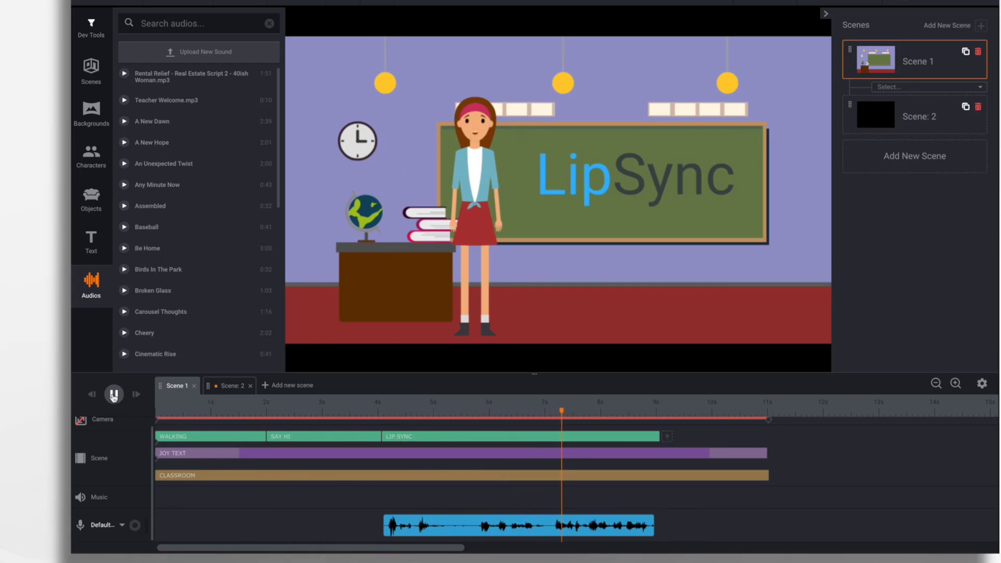
{"action": "left_click", "coordinate": [552, 428]}
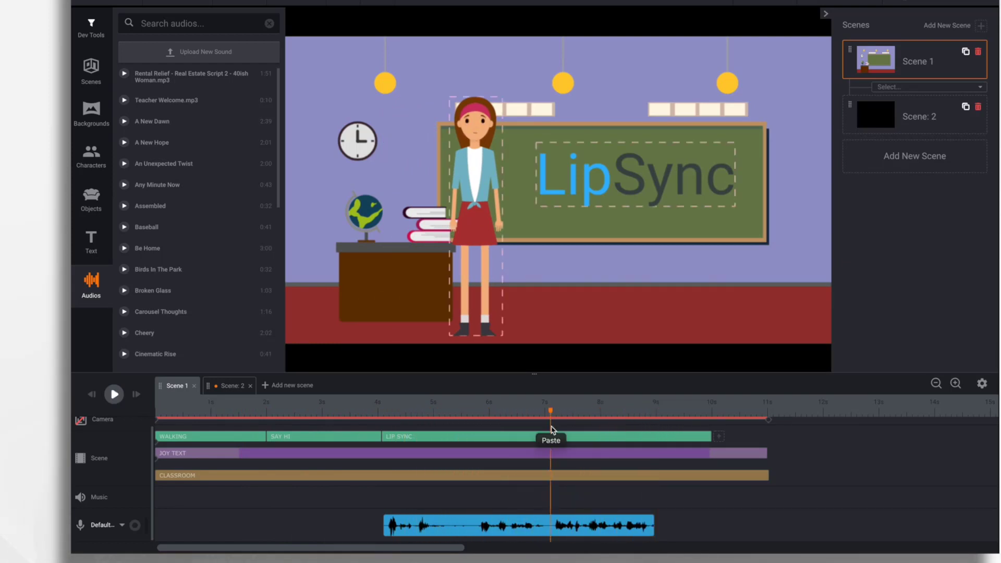